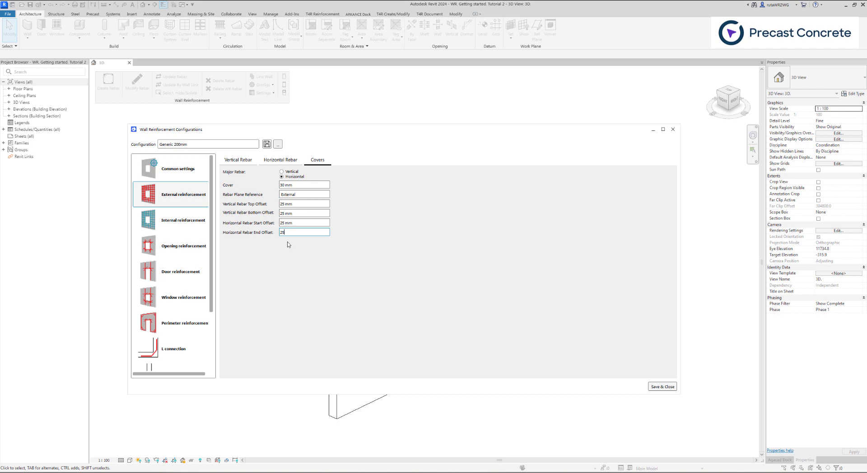
# - Select Opening reinforcement in the configuration category list
pyautogui.click(168, 248)
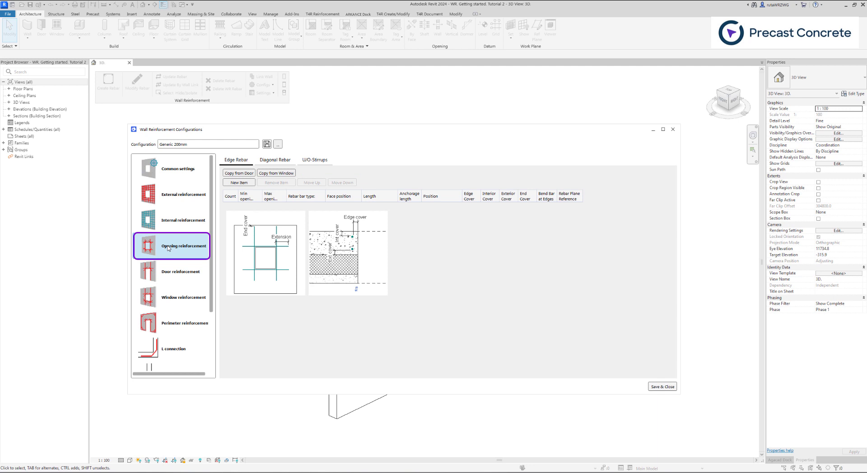
# - Create an edge rebar item with Count 2, bar type H8 and Top and Bottom faces
pyautogui.click(241, 185)
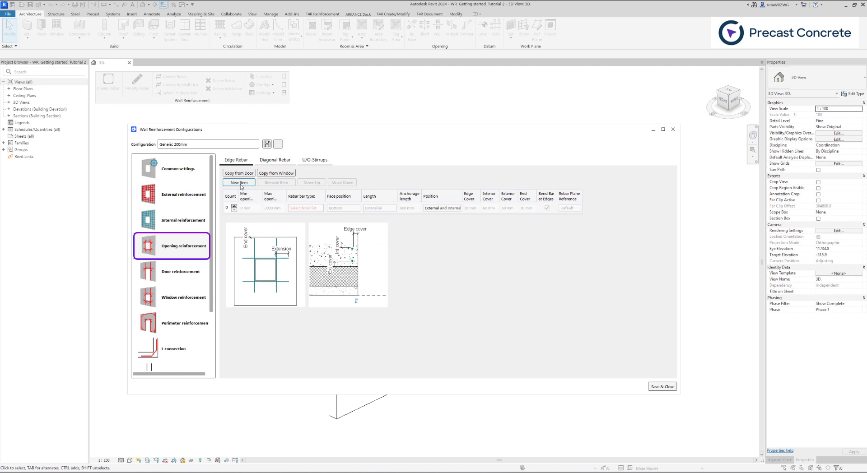
pyautogui.click(234, 206)
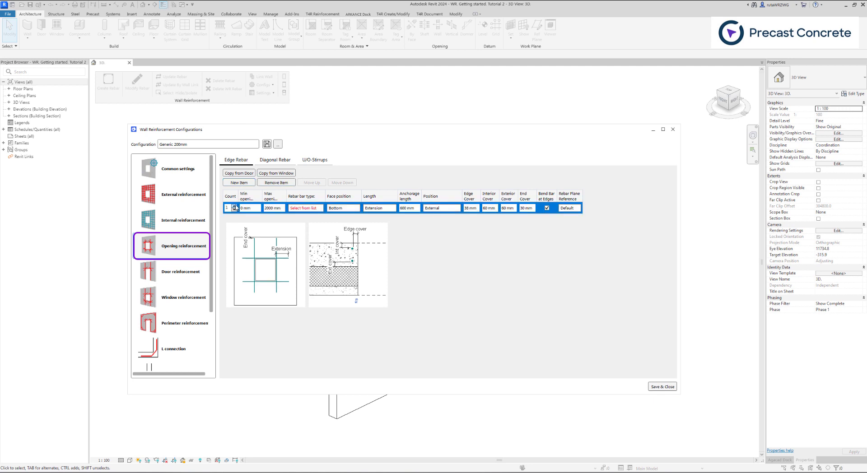
pyautogui.click(234, 207)
pyautogui.click(314, 209)
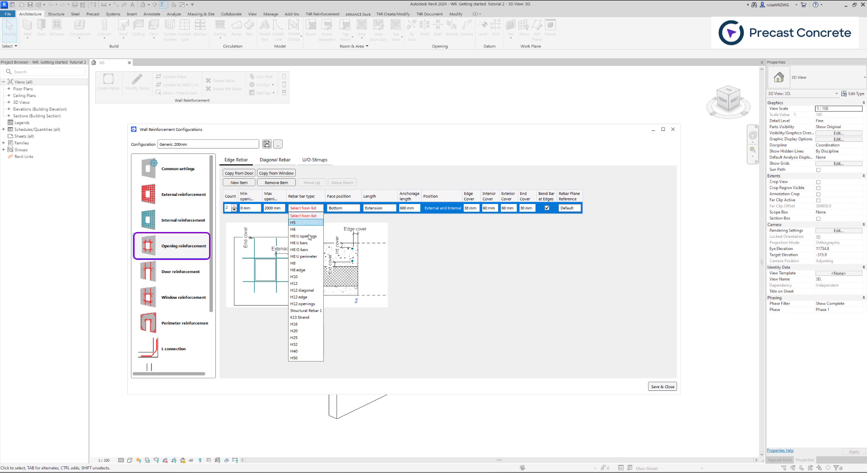
pyautogui.click(302, 266)
pyautogui.click(346, 209)
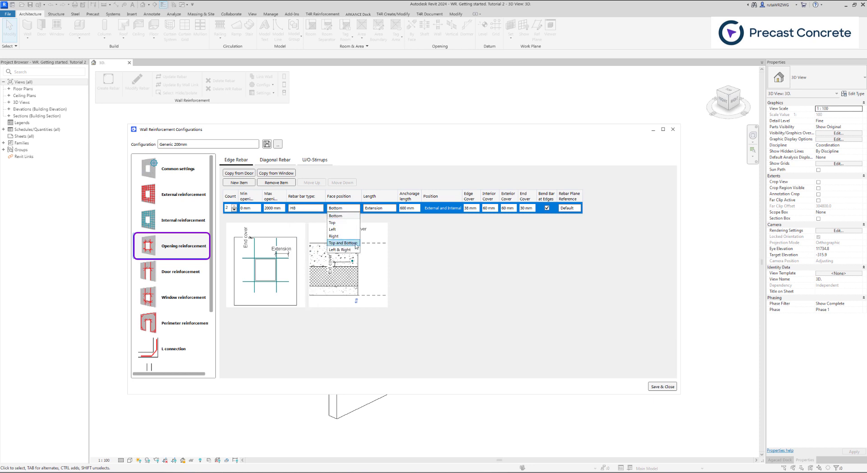
pyautogui.moveTo(354, 246)
pyautogui.click(355, 244)
pyautogui.click(393, 209)
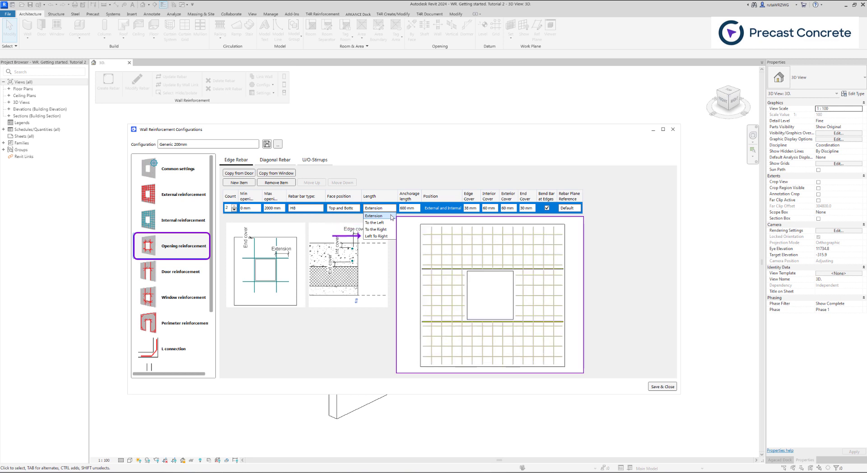
# - Keep Extension length, then add a second edge rebar item with Count 1 at External position
pyautogui.click(391, 216)
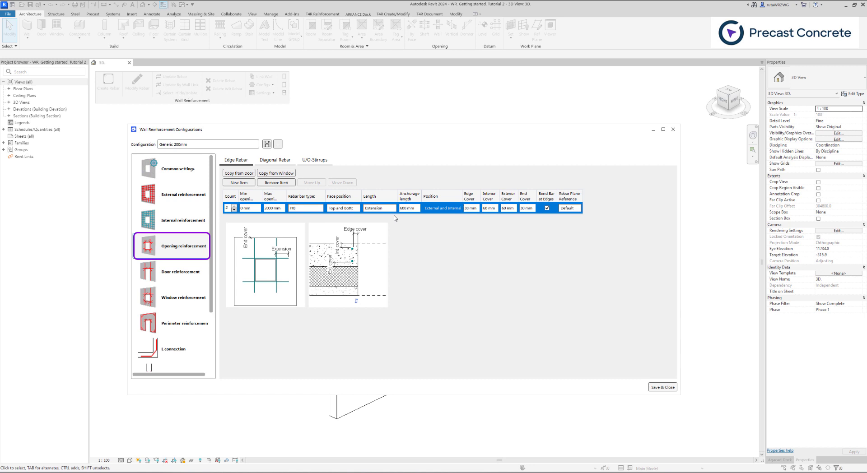
pyautogui.click(247, 183)
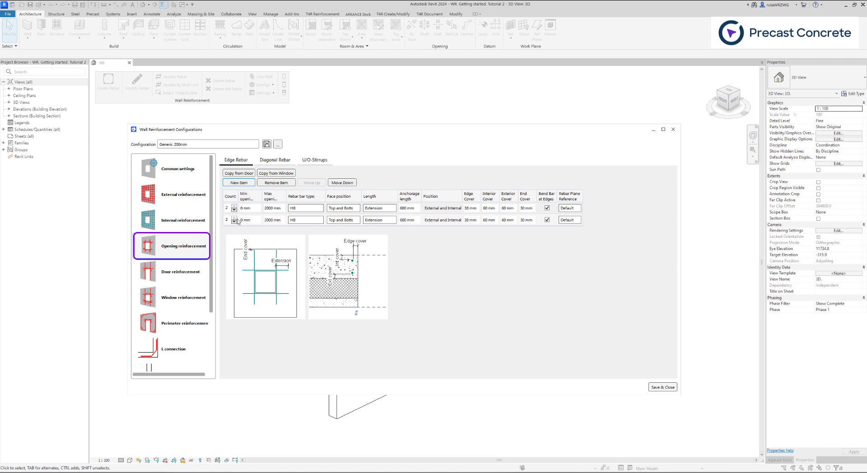
pyautogui.click(234, 222)
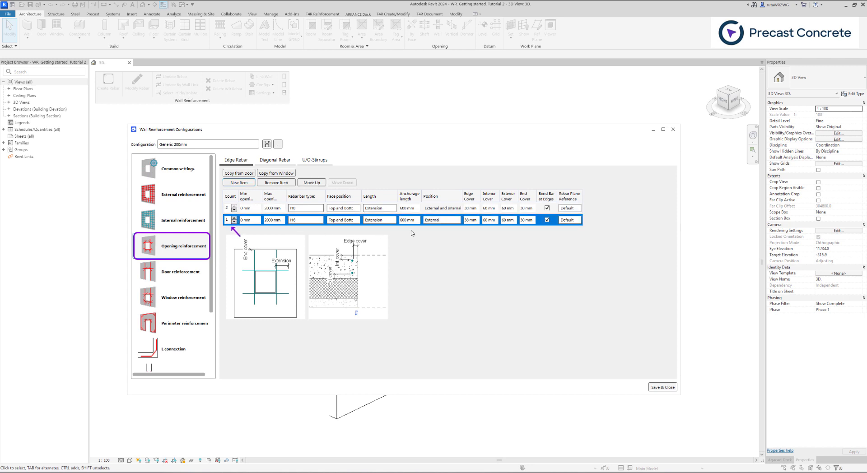
pyautogui.click(438, 221)
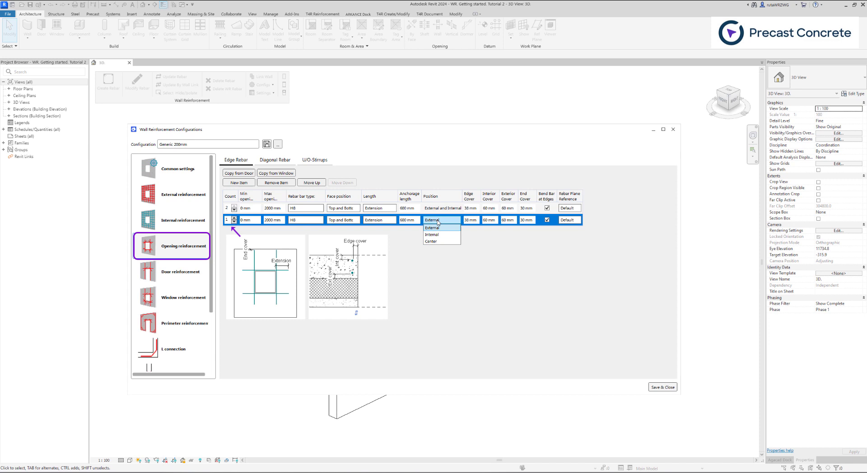
pyautogui.click(432, 227)
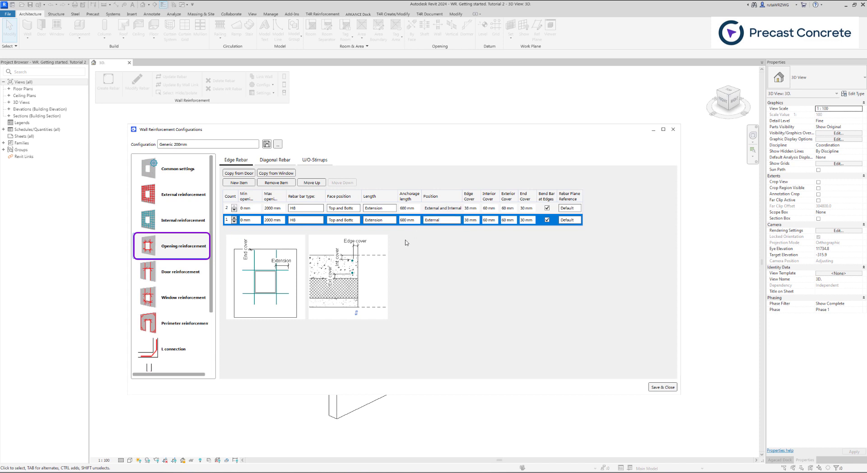
pyautogui.click(275, 161)
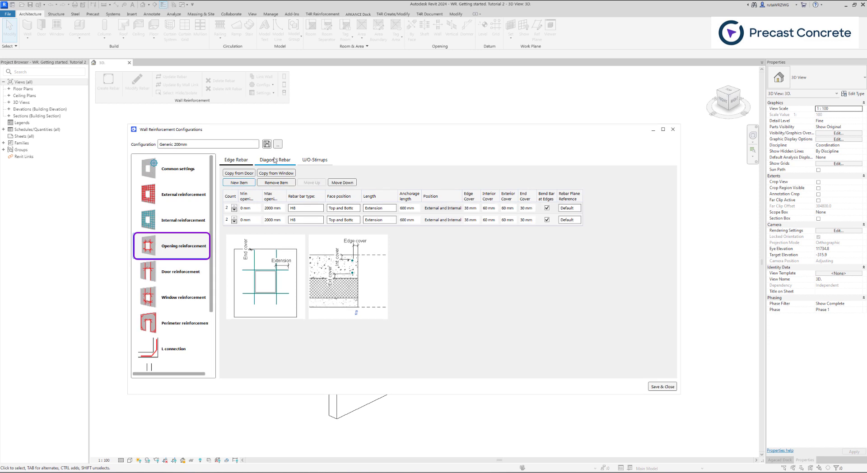
# - Add a diagonal rebar item of 2 H8 bars with Bend Bar at Edges unticked
pyautogui.click(274, 160)
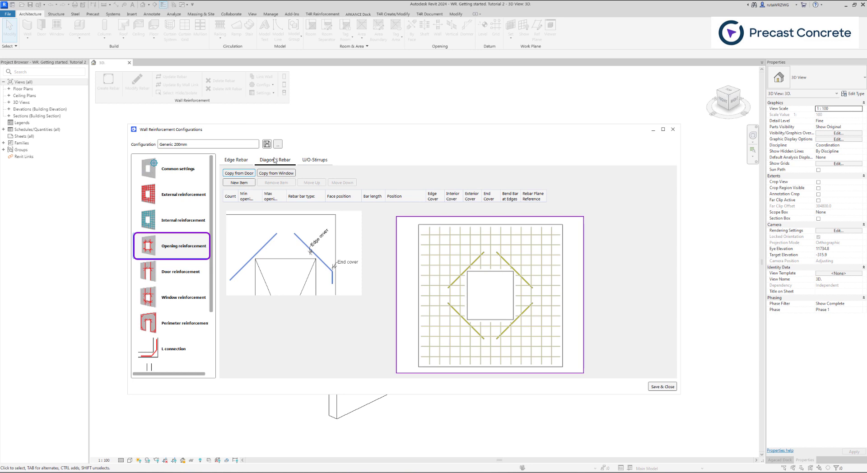
pyautogui.click(249, 183)
pyautogui.click(234, 206)
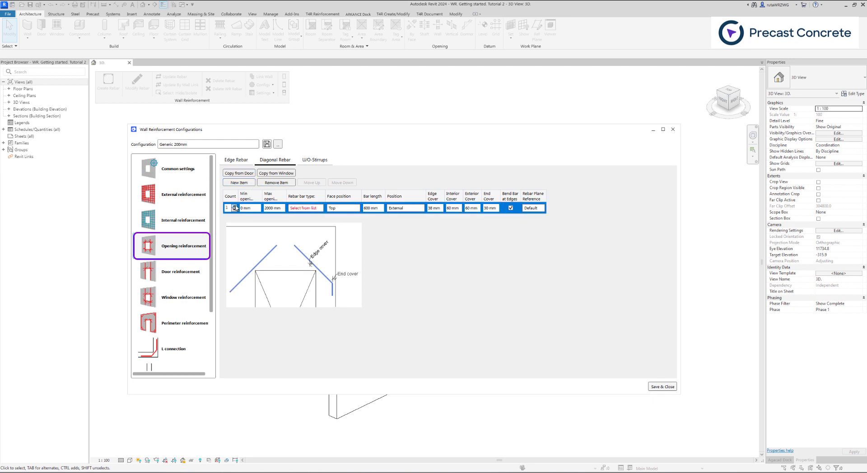
pyautogui.click(234, 206)
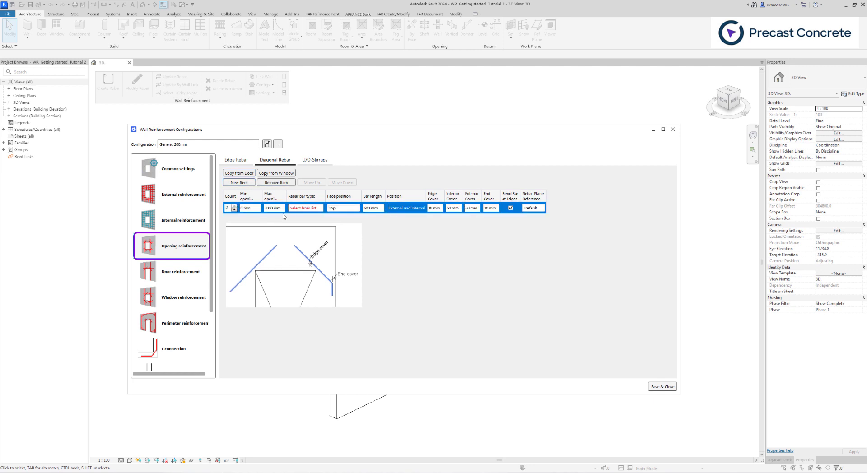
pyautogui.click(306, 208)
pyautogui.click(305, 264)
pyautogui.click(512, 208)
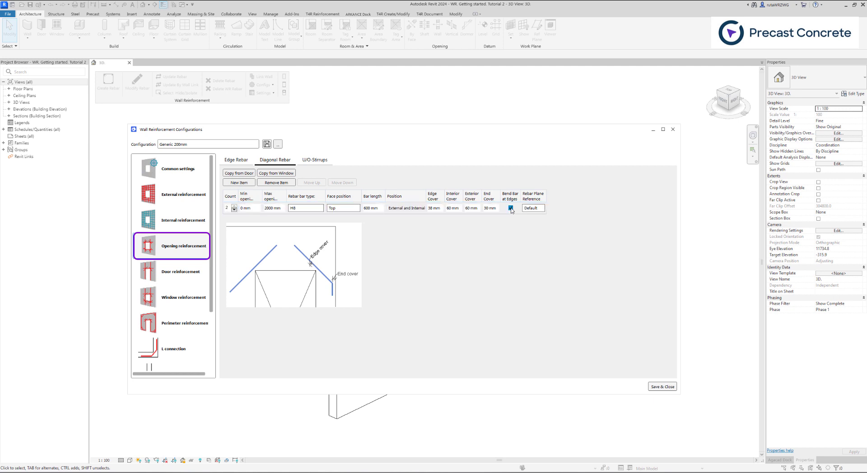
pyautogui.click(322, 161)
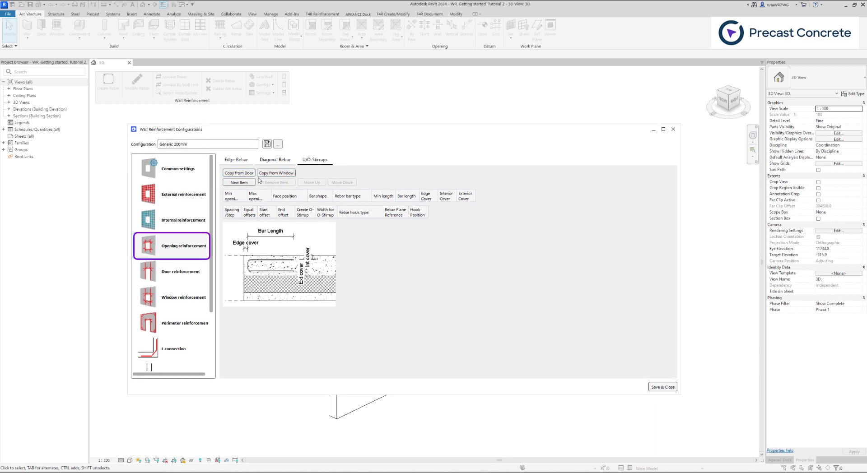
# - Add a Top-face U-Shape H8 stirrup item with Create O-Stirrup ticked
pyautogui.click(240, 183)
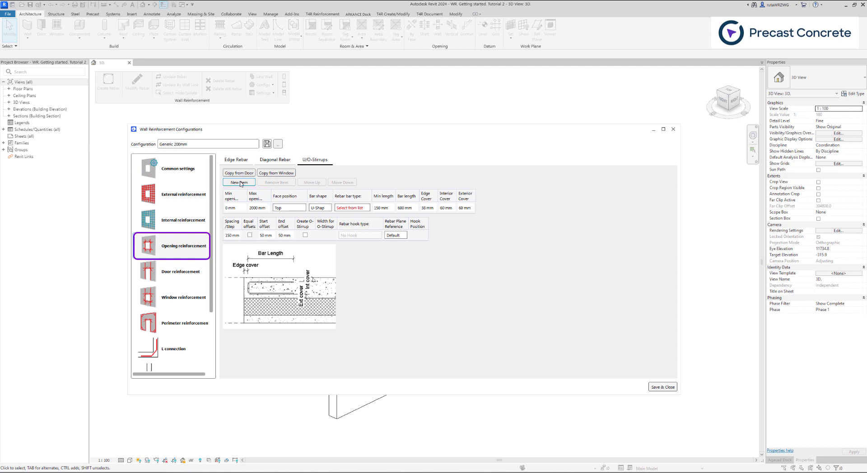
pyautogui.click(288, 209)
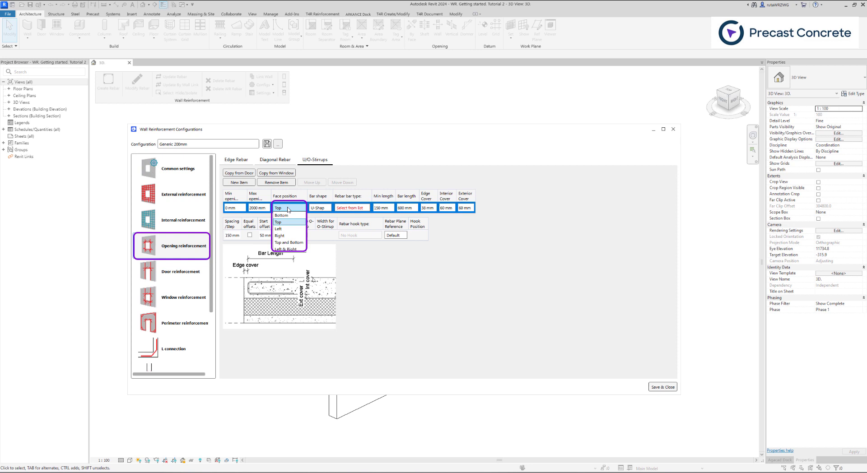
pyautogui.click(288, 208)
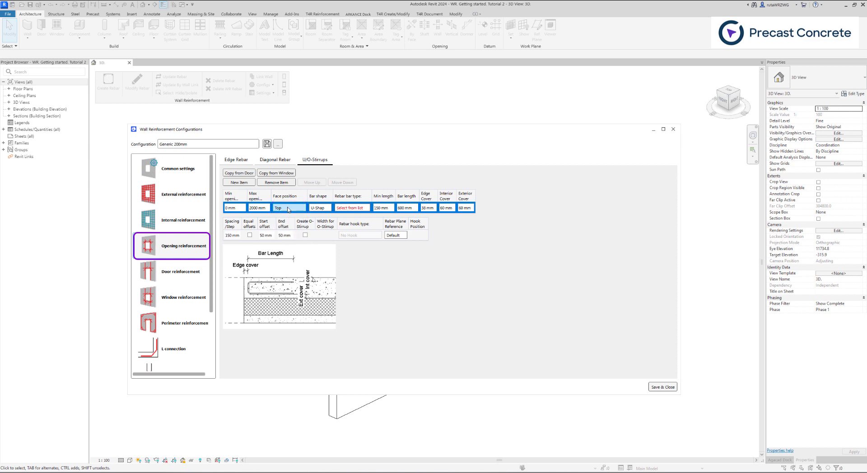
pyautogui.click(325, 209)
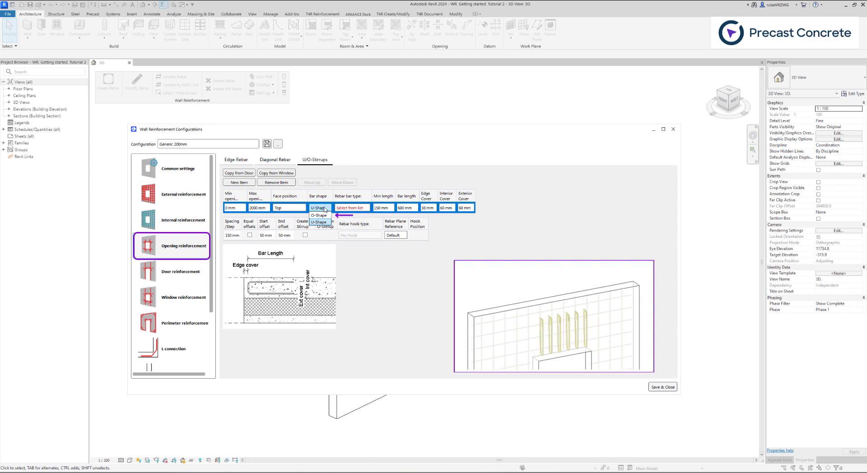
pyautogui.click(325, 210)
pyautogui.click(350, 208)
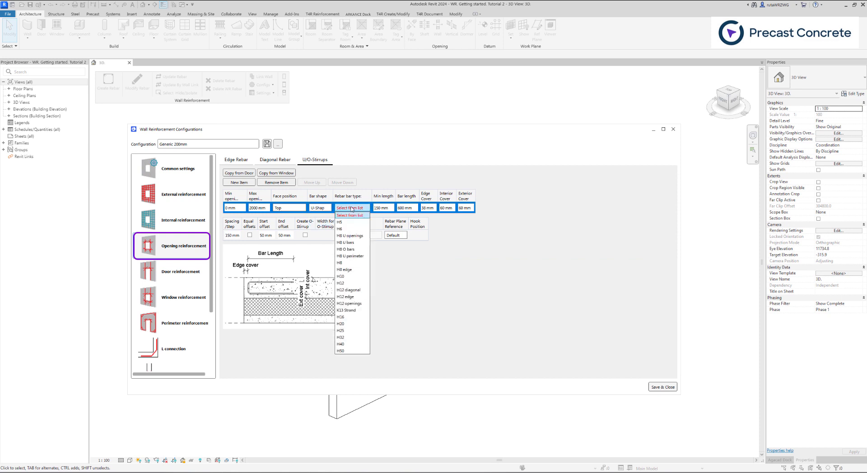
pyautogui.click(347, 263)
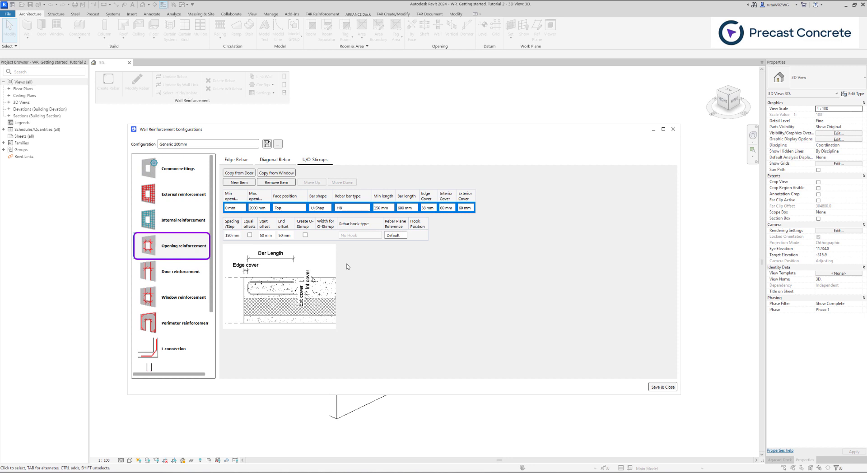
pyautogui.click(306, 236)
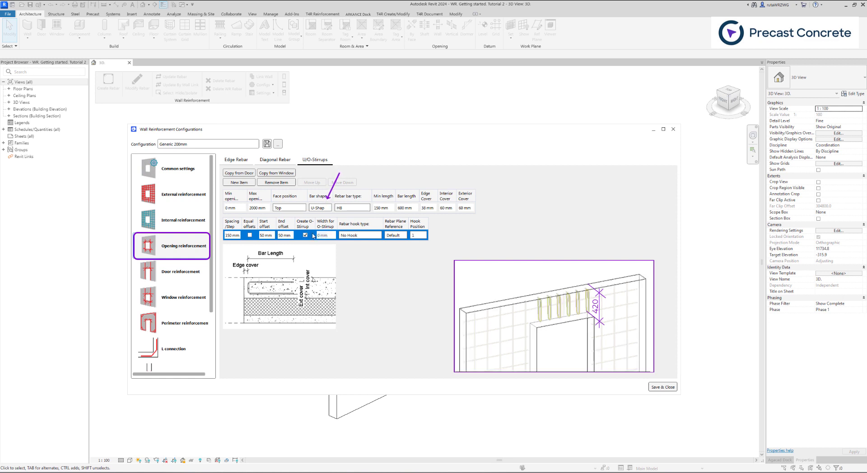
# - Keep the 500 mm O-stirrup width and apply Stirrup/Tie - 90 deg. hooks at Hook Position 1
pyautogui.click(358, 257)
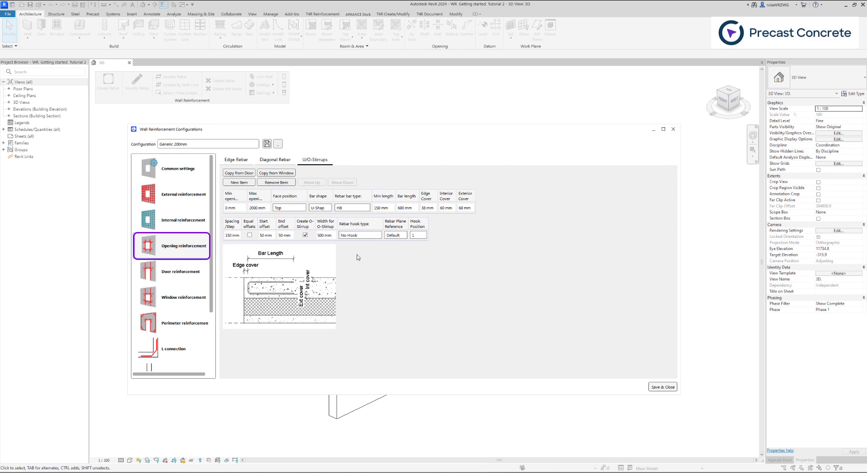
pyautogui.click(361, 236)
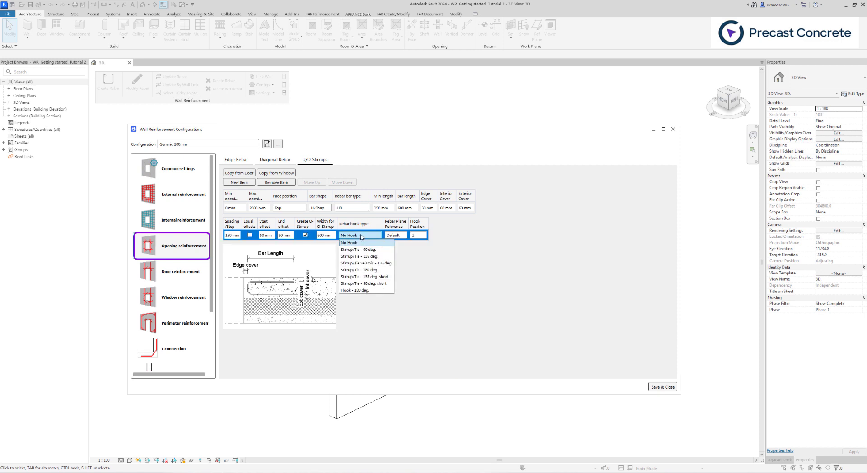
pyautogui.click(366, 283)
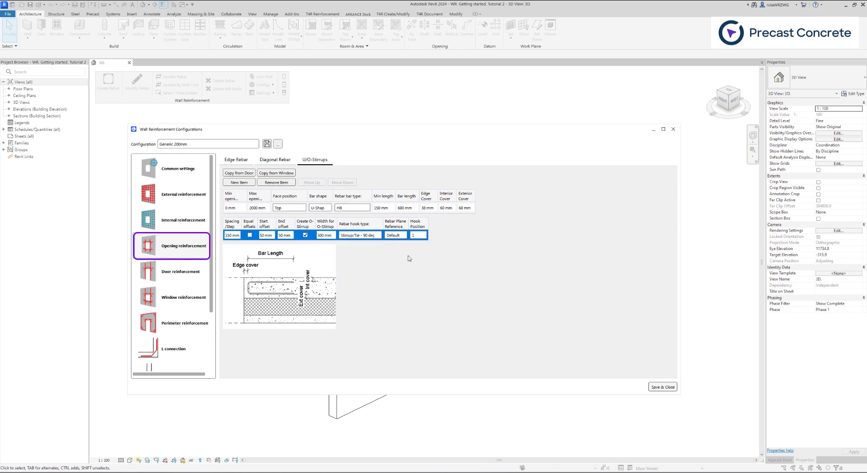
pyautogui.click(423, 236)
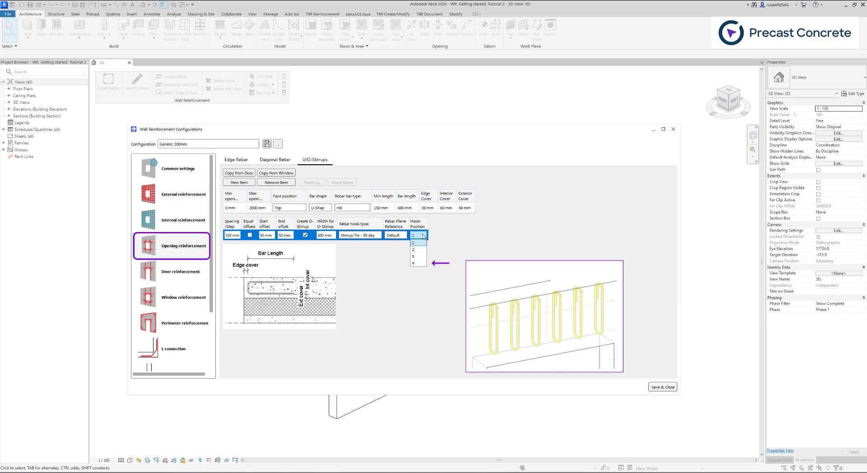
pyautogui.click(211, 254)
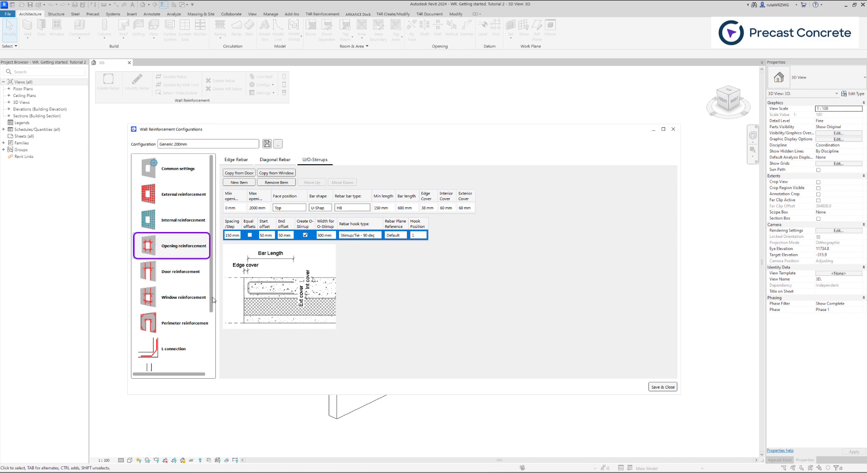
pyautogui.scroll(-3, 210, 359)
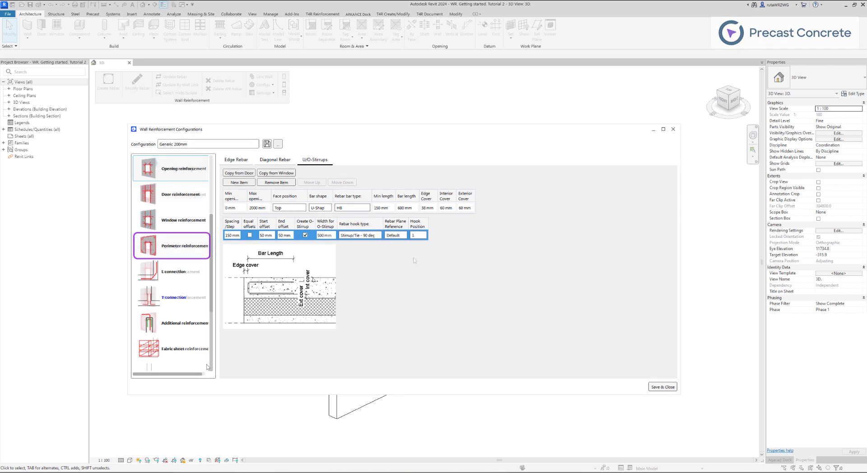